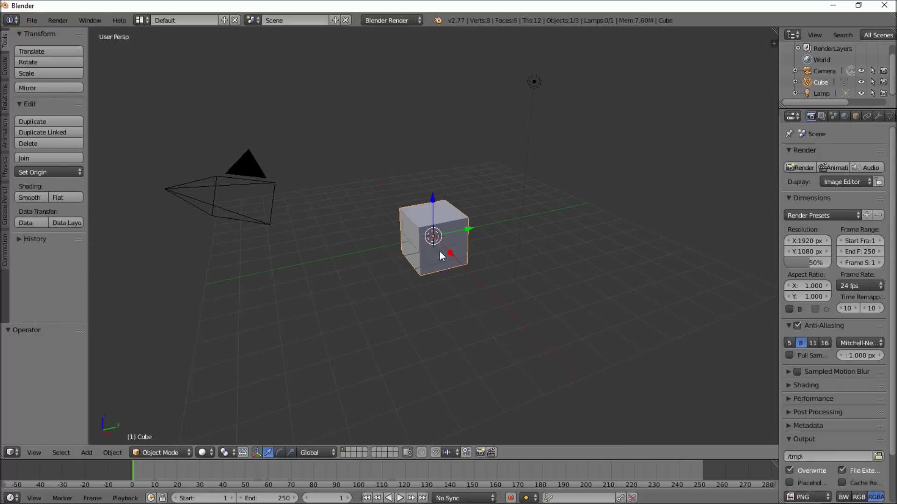
Step: Render frame 1 of the default cube scene with F12
key("F12")
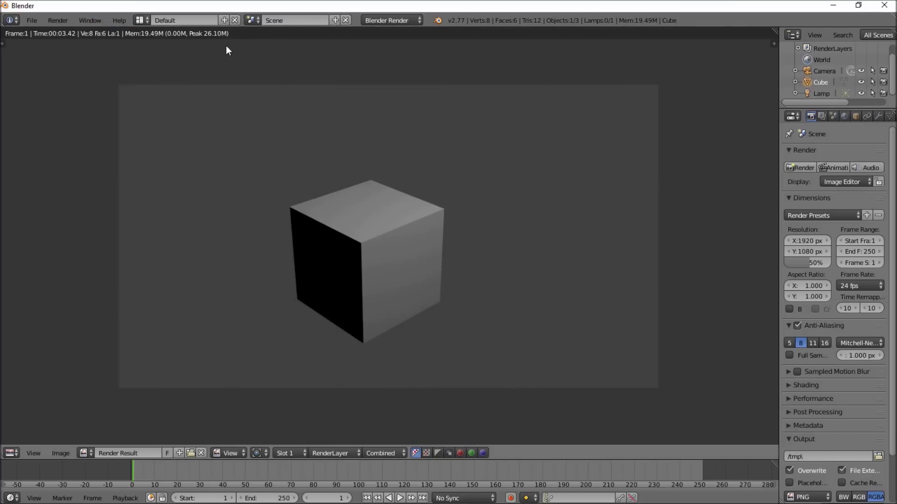
left_click(31, 20)
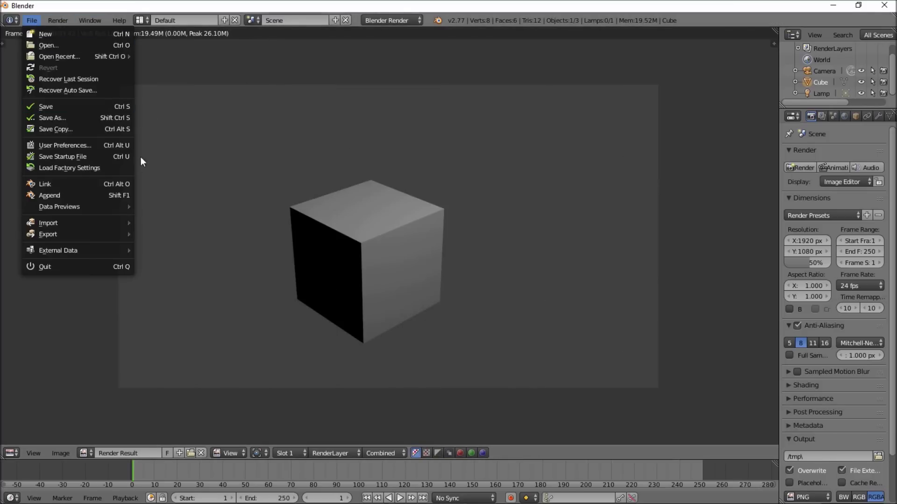
Step: Start an Append from Library and sort the file browser by date and by size
left_click(105, 195)
scroll(103, 241, "down", 2)
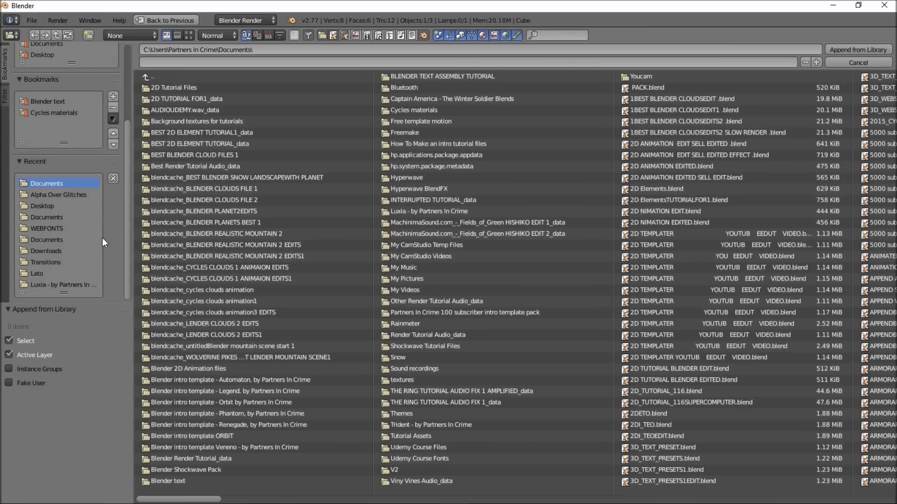
left_click(268, 36)
left_click(542, 33)
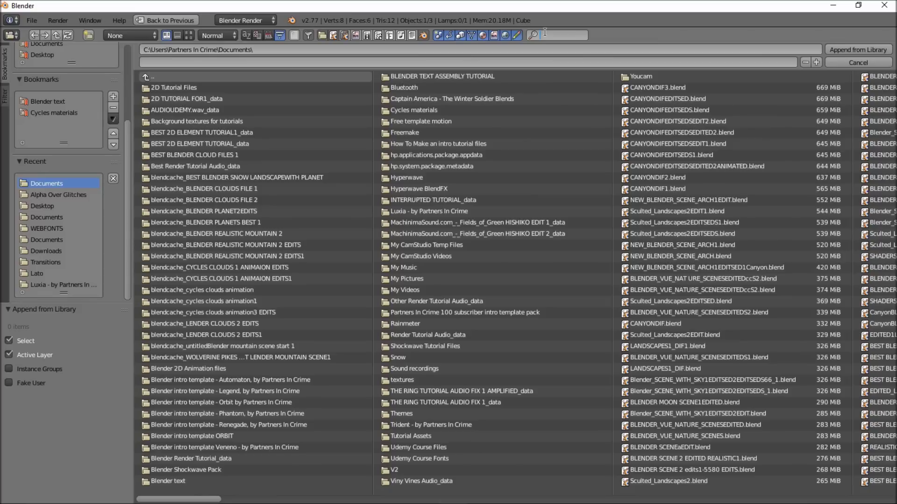
Step: Filter the Documents listing with 'distort' to show only the three Distort .blend files
type("disto")
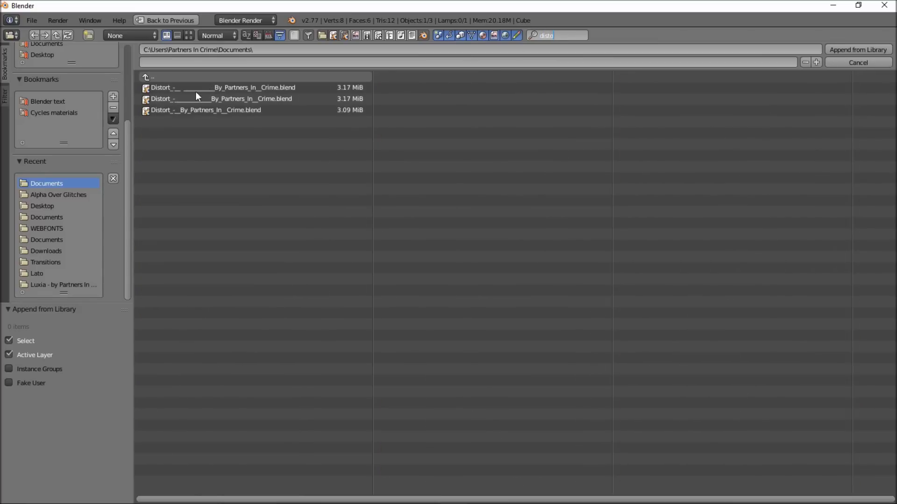
key("ctrl+BackSpace")
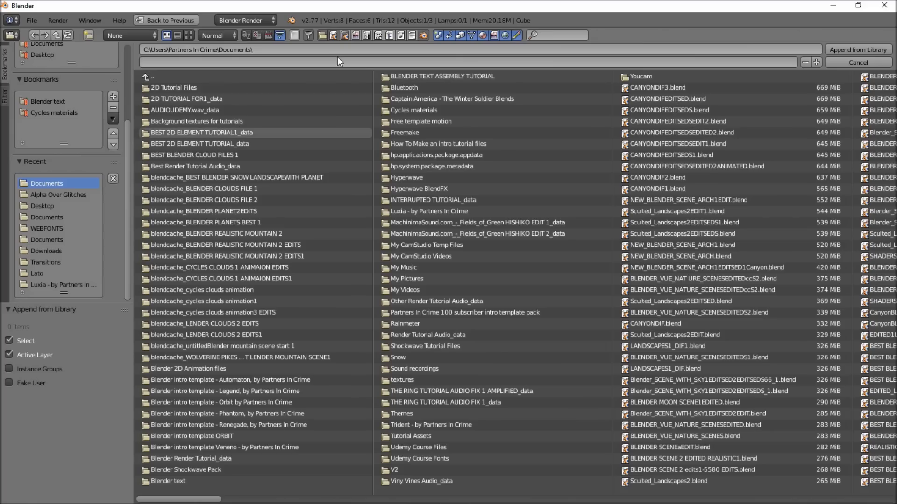
scroll(551, 30, "down", 6)
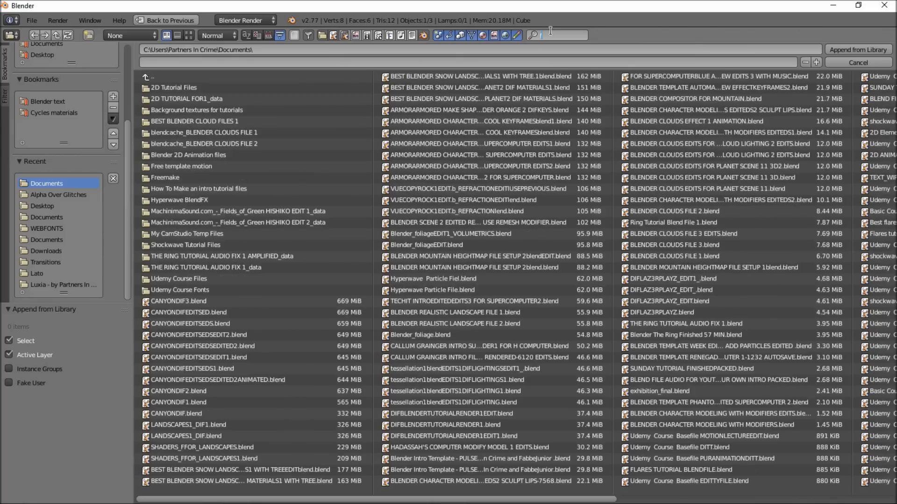
scroll(550, 30, "up", 6)
left_click(551, 31)
type("distort")
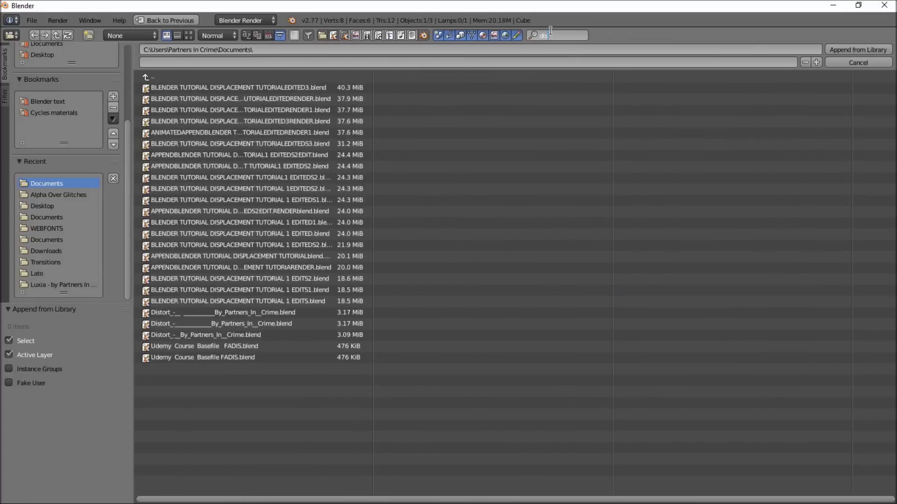
key("Return")
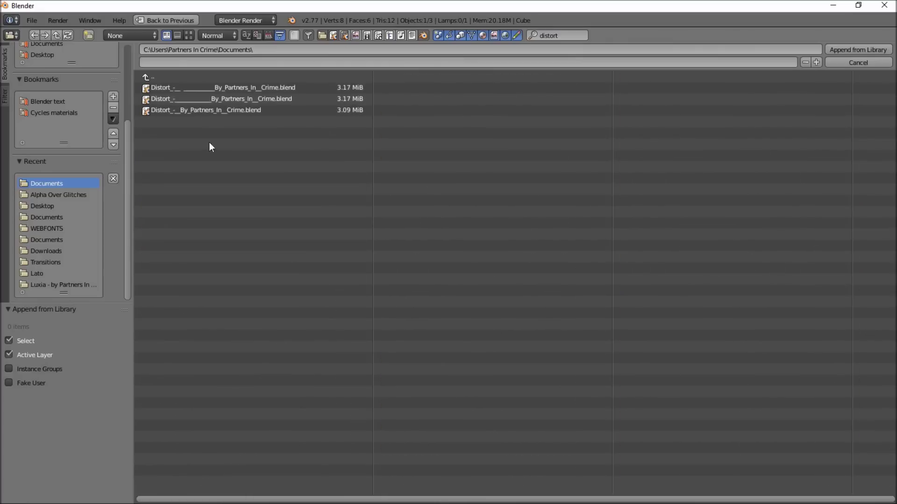
Step: Append the Distort Regular RGB node group from the first Distort .blend's NodeTree
left_click(192, 91)
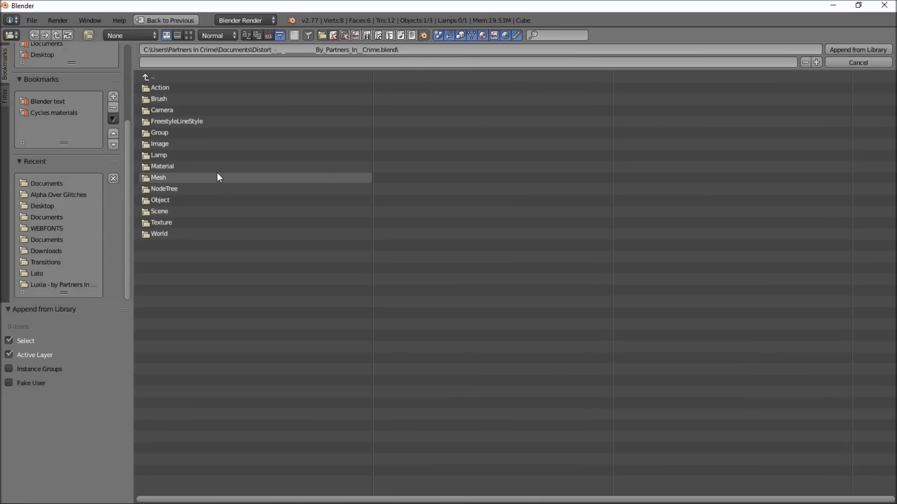
left_click(177, 188)
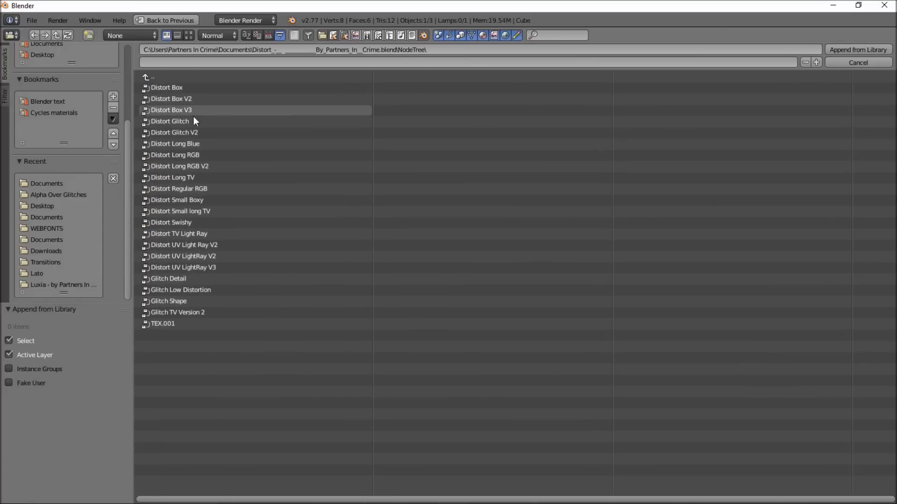
left_click(164, 189)
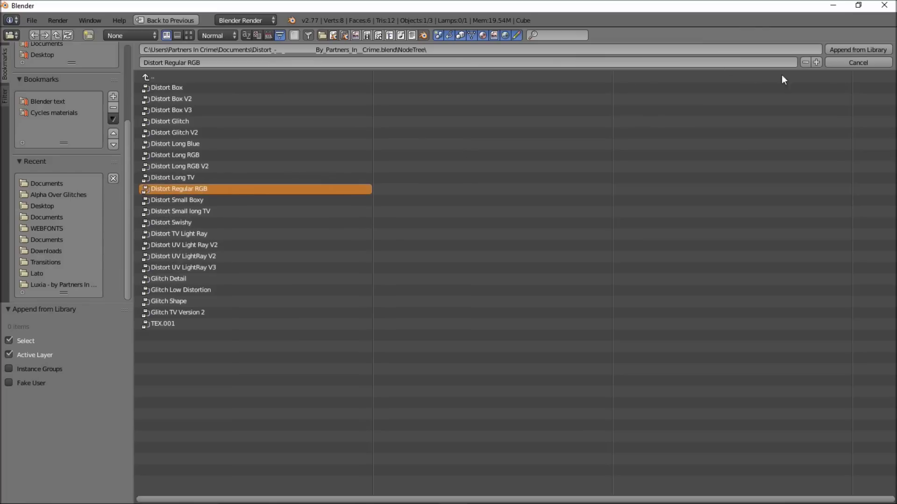
left_click(865, 49)
Step: Switch to the Compositing layout and enable Use Nodes and Backdrop
left_click(148, 19)
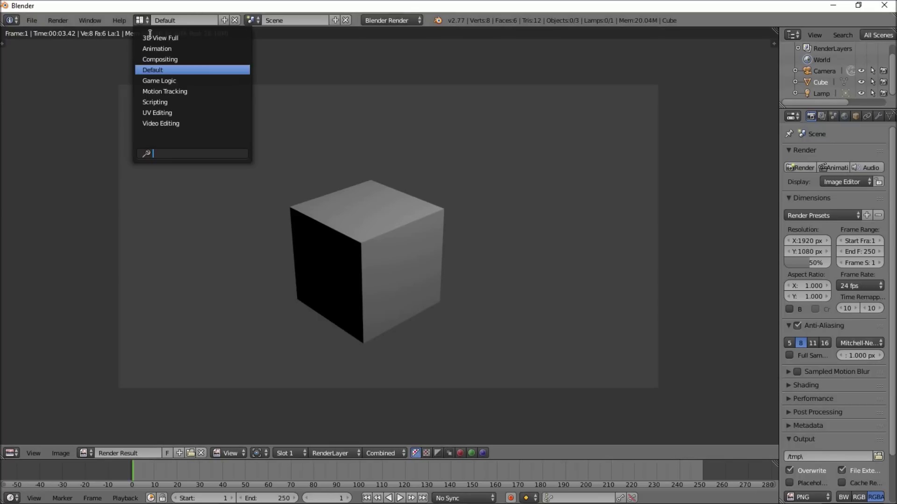
left_click(166, 59)
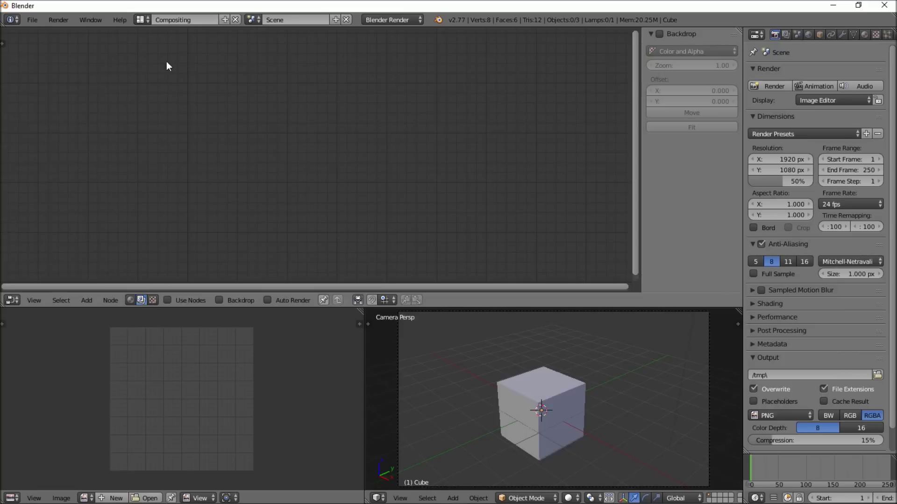
left_click(188, 300)
left_click(219, 300)
Step: Add a Distort Regular RGB group node and drop it onto the Render Layers–Composite link
left_click(88, 301)
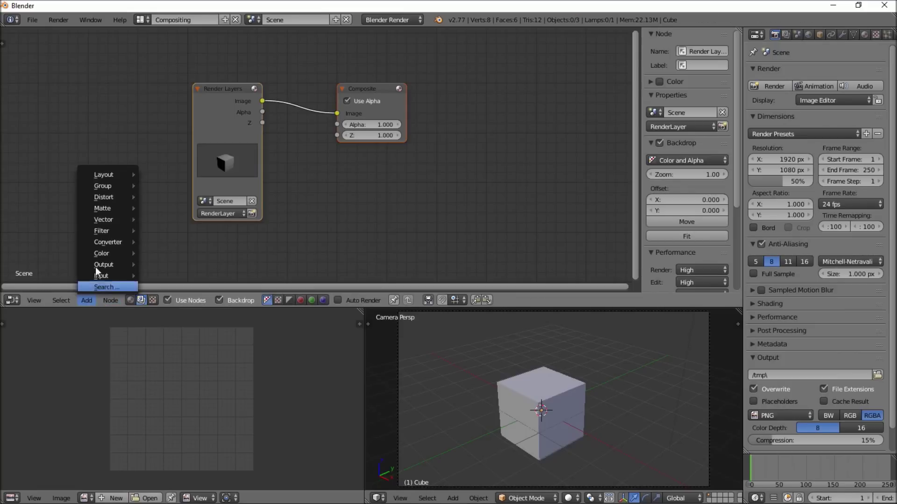
mouse_move(110, 186)
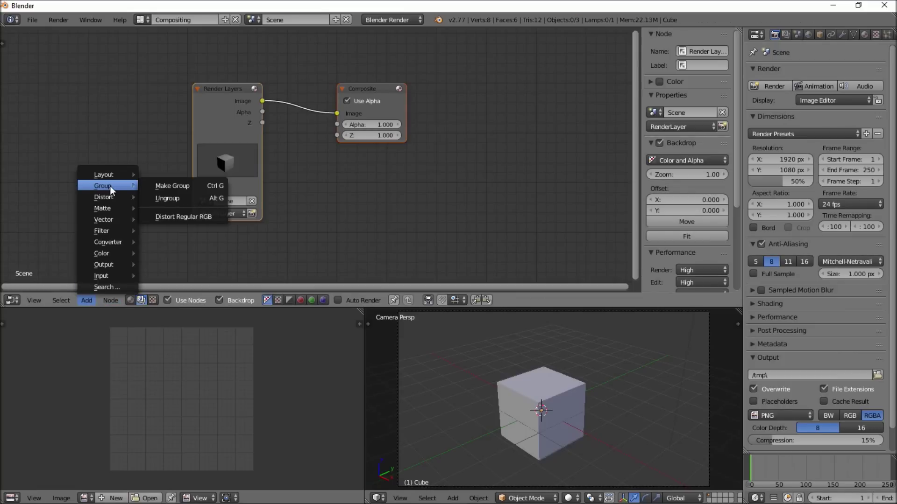
left_click(183, 217)
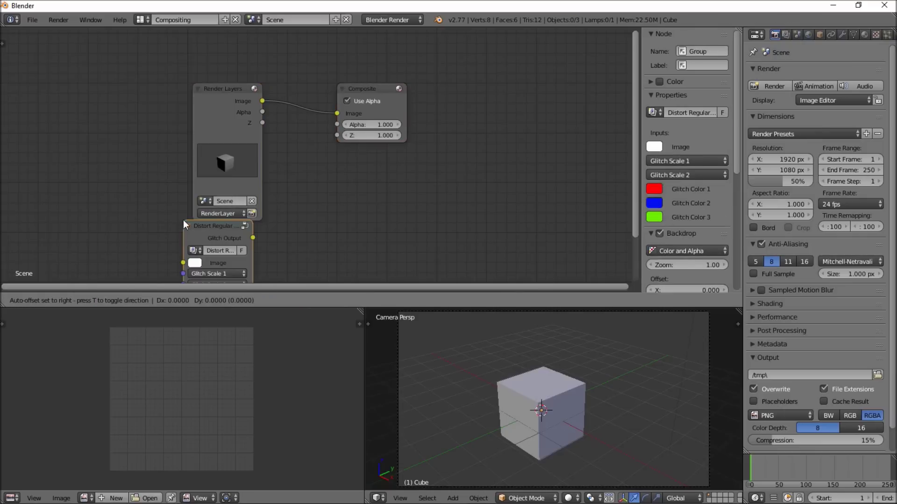
left_click(299, 83)
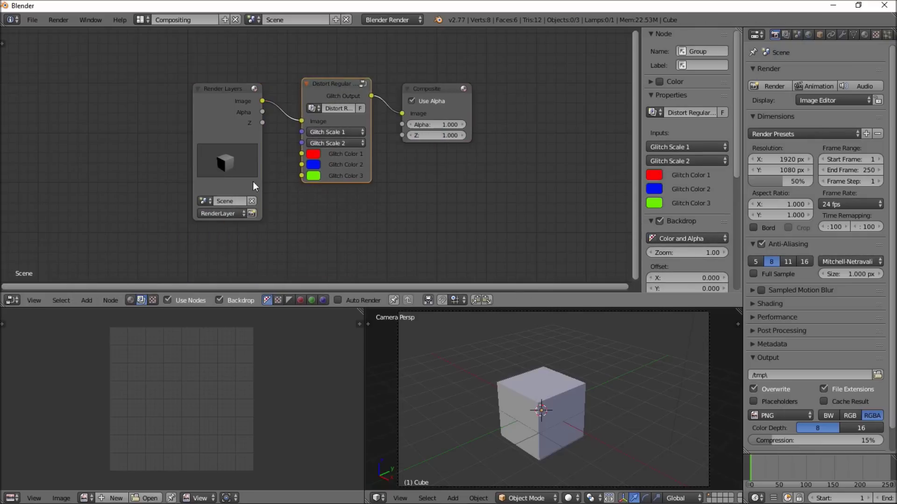
left_click(93, 301)
Step: Add a Viewer node fed by the Glitch Output, then move Render Layers left and reframe the nodes
mouse_move(110, 264)
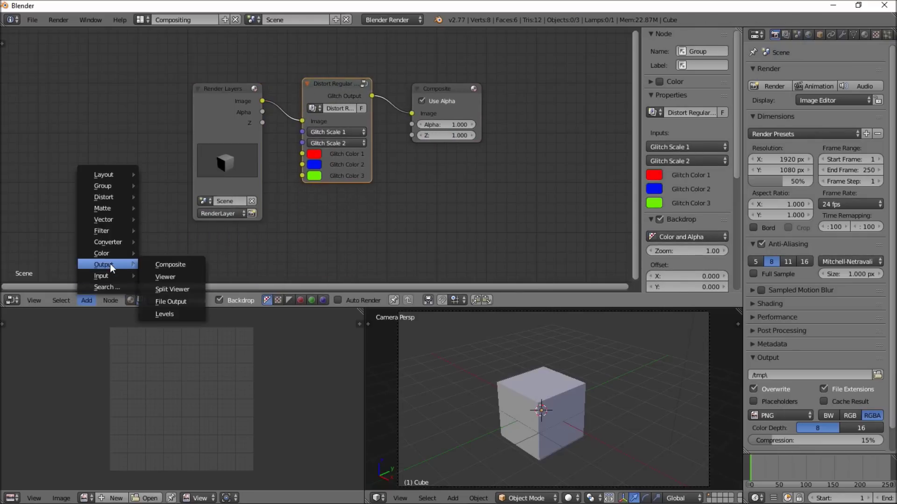
left_click(162, 276)
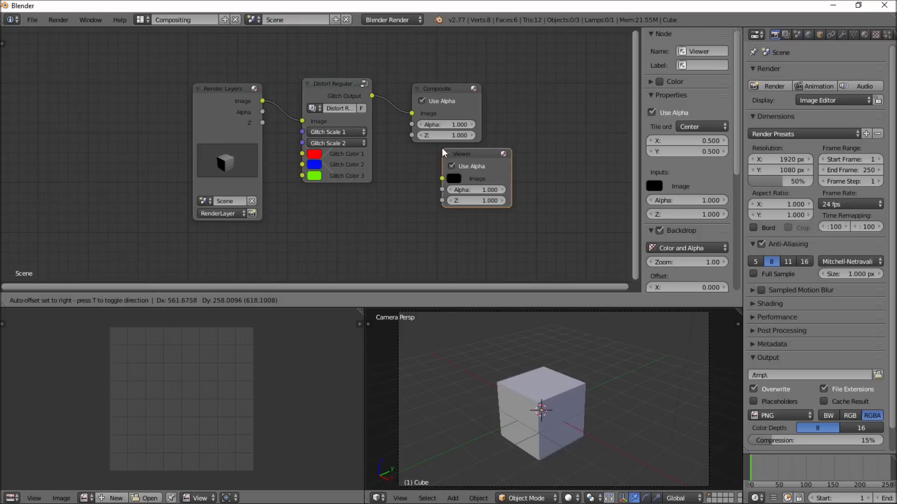
left_click(448, 148)
left_click_drag(372, 95, 442, 182)
left_click_drag(246, 151, 142, 135)
middle_click_drag(255, 154, 326, 206)
scroll(292, 199, "up", 3)
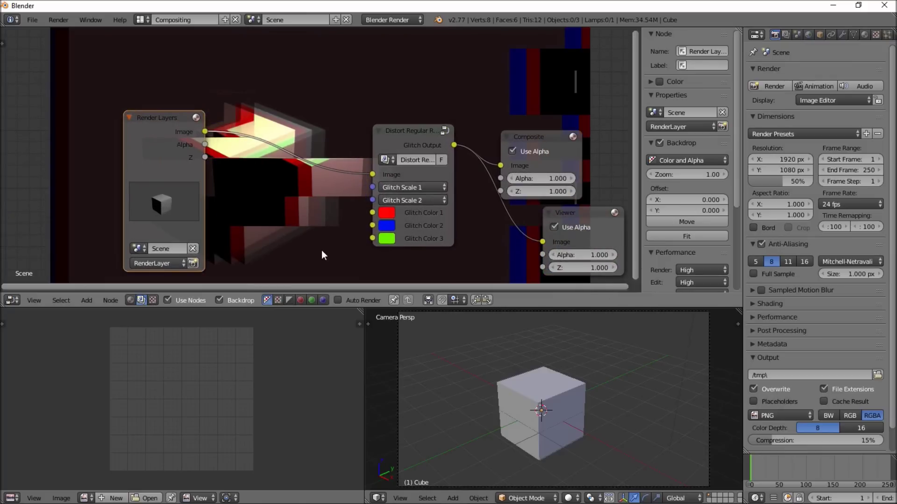
Step: Switch the lower area to the NLA editor and scrub frames 18, 16, 29 and 11 to preview the glitch
left_click(13, 498)
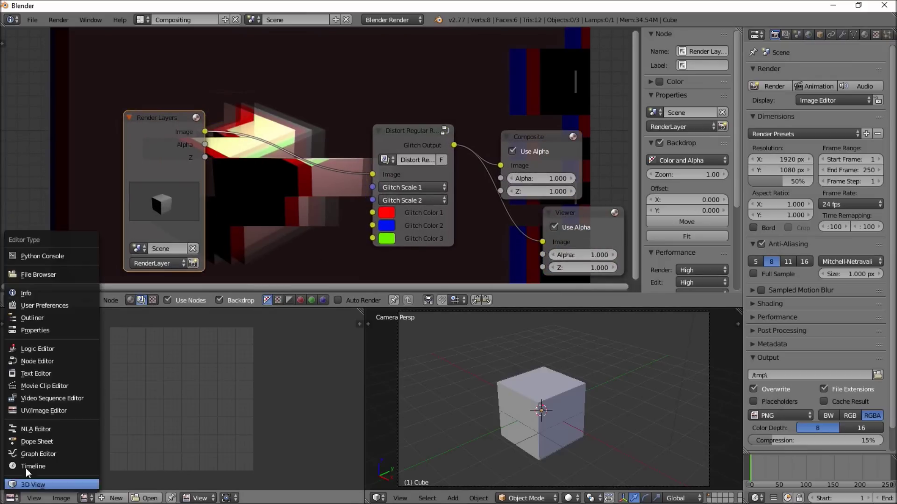
left_click(21, 429)
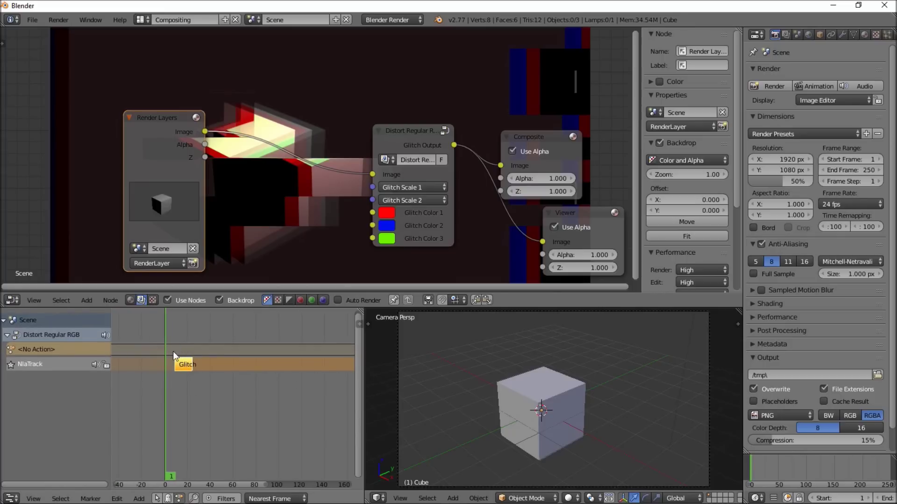
left_click(184, 350)
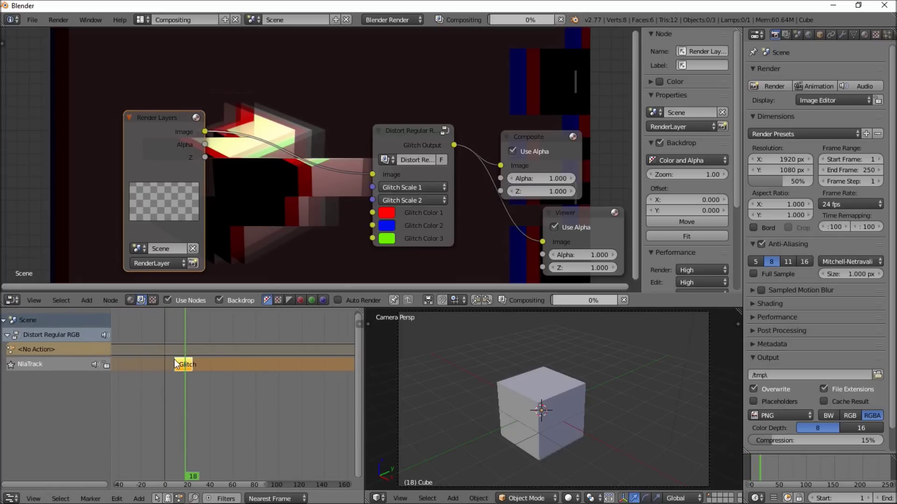
left_click_drag(175, 365, 182, 363)
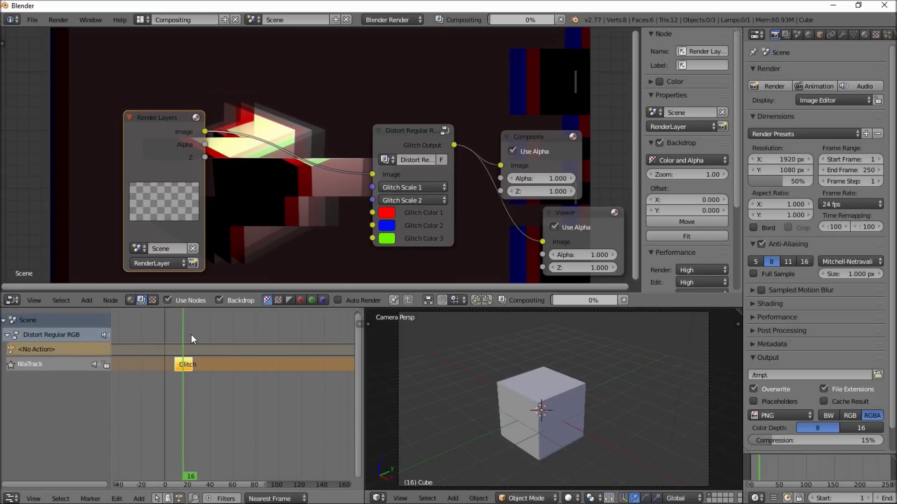
scroll(175, 388, "up", 3)
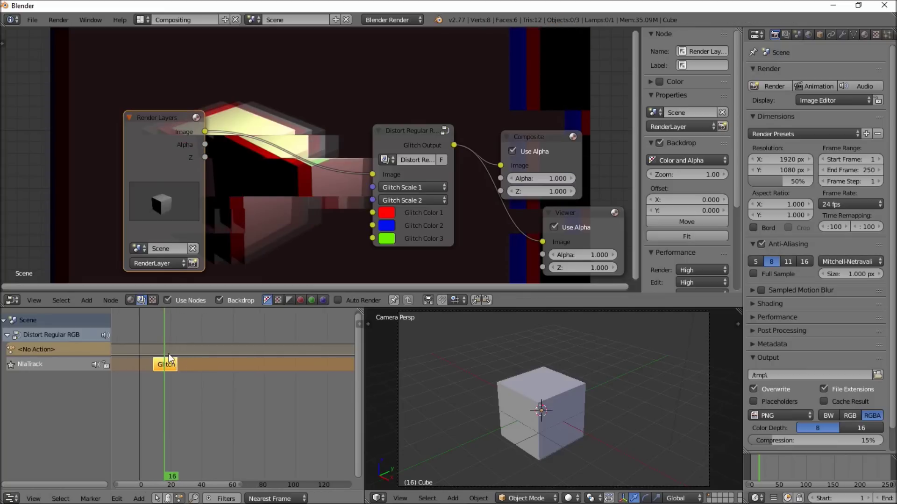
scroll(169, 360, "up", 2)
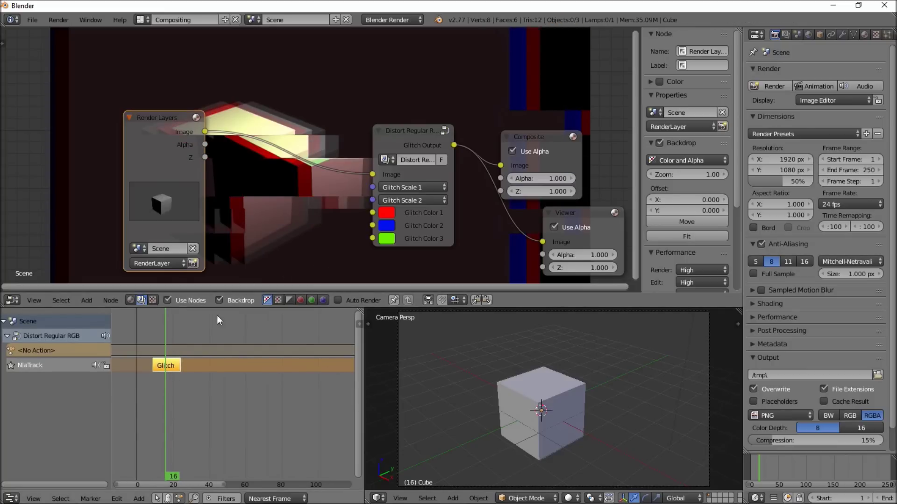
left_click_drag(180, 347, 190, 354)
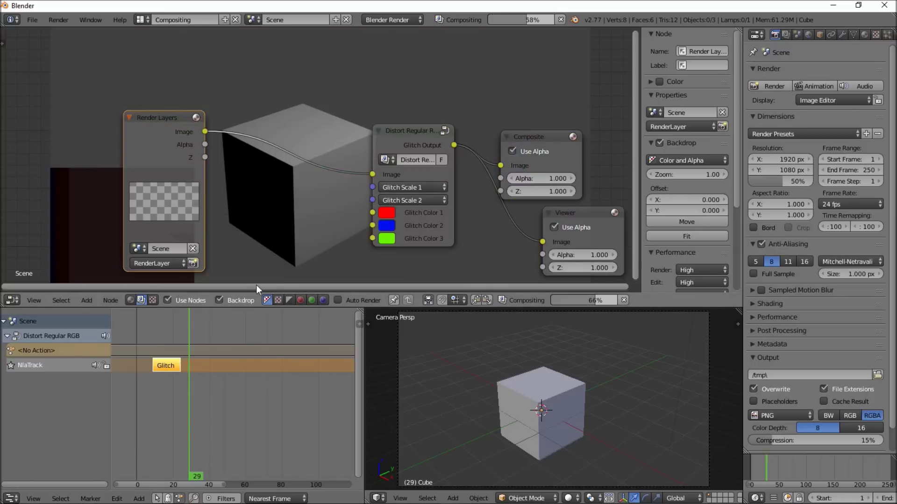
left_click_drag(181, 350, 156, 360)
scroll(168, 366, "down", 3)
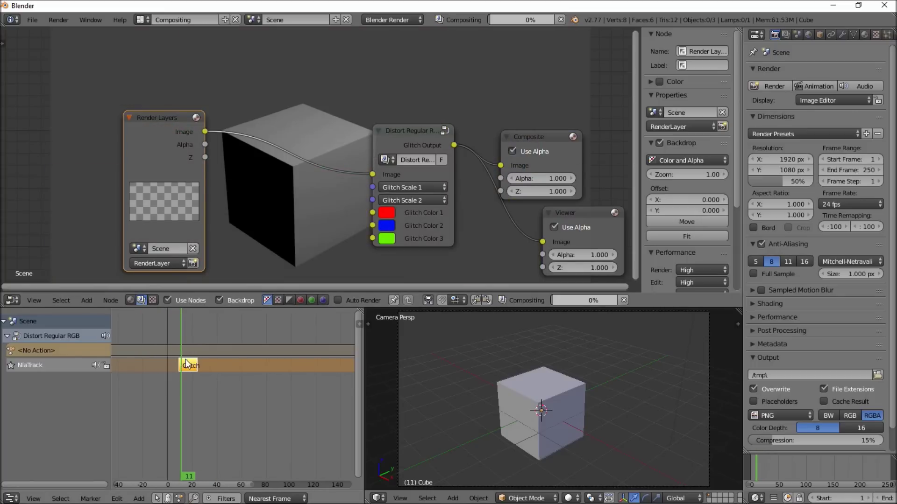
Step: Leave the Glitch strip in place and open the sidebar showing its Active Strip properties
key("g")
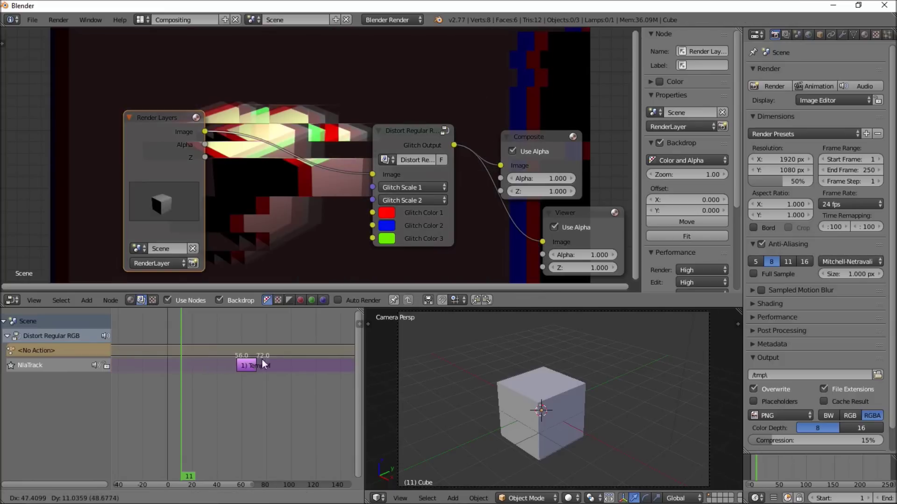
right_click(245, 360)
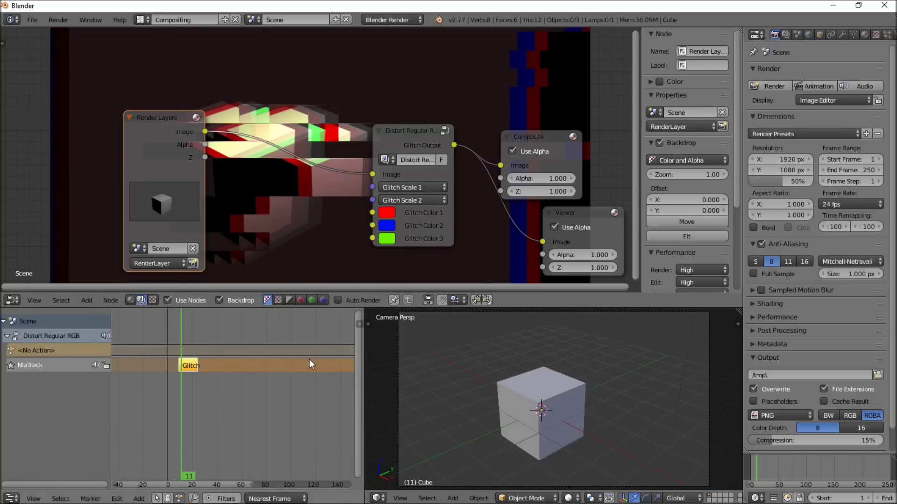
scroll(209, 371, "right", 3, "ctrl")
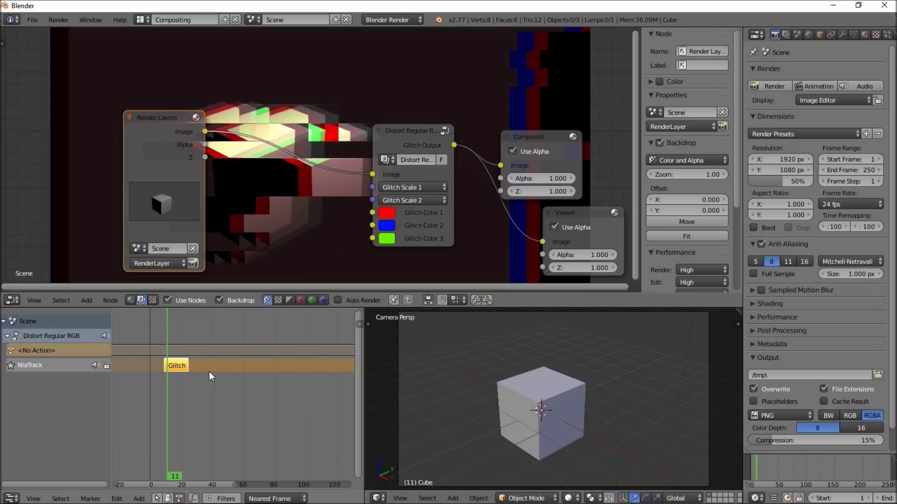
key("n")
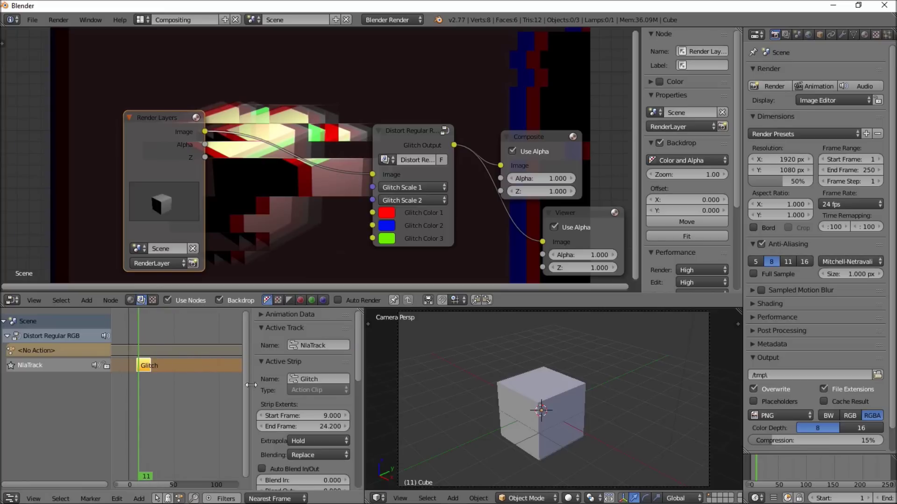
scroll(291, 392, "down", 6)
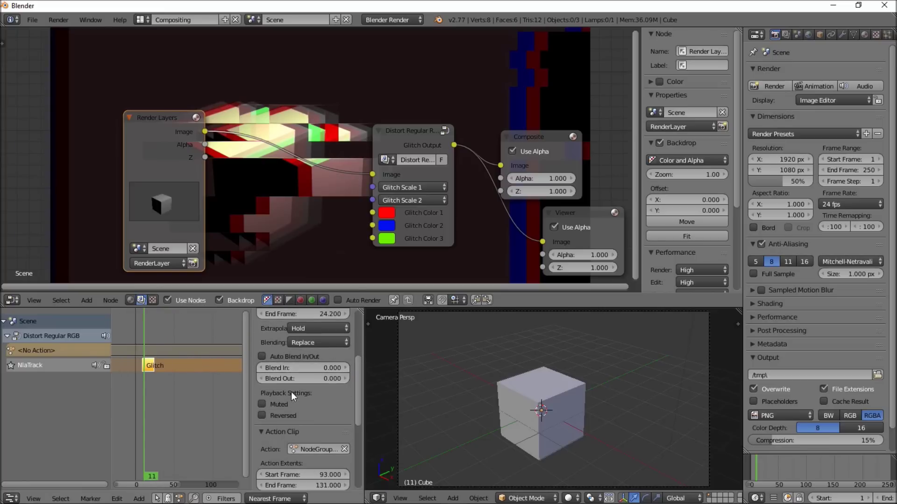
scroll(291, 391, "down", 2)
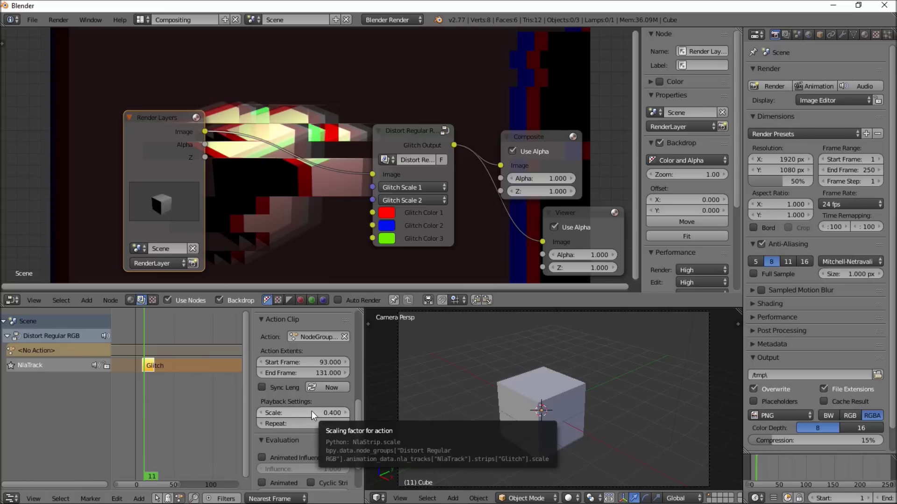
left_click_drag(312, 411, 334, 411)
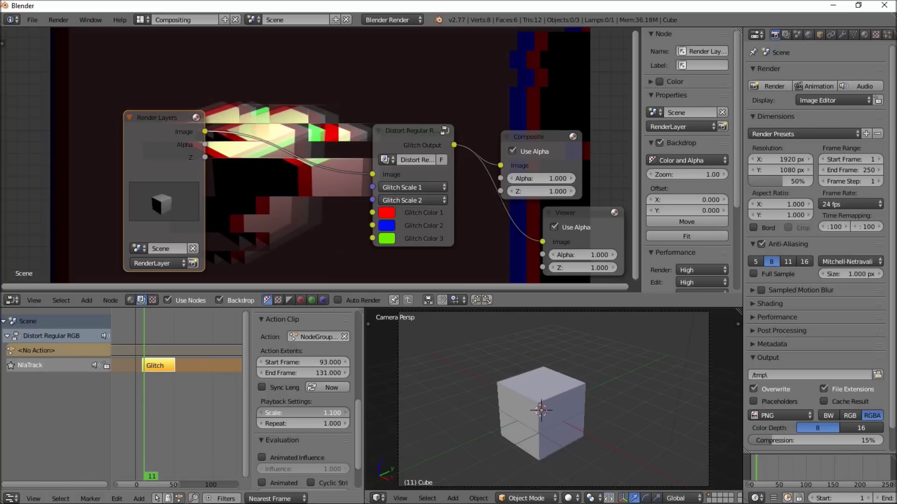
left_click(310, 411)
type("0.4")
key("Return")
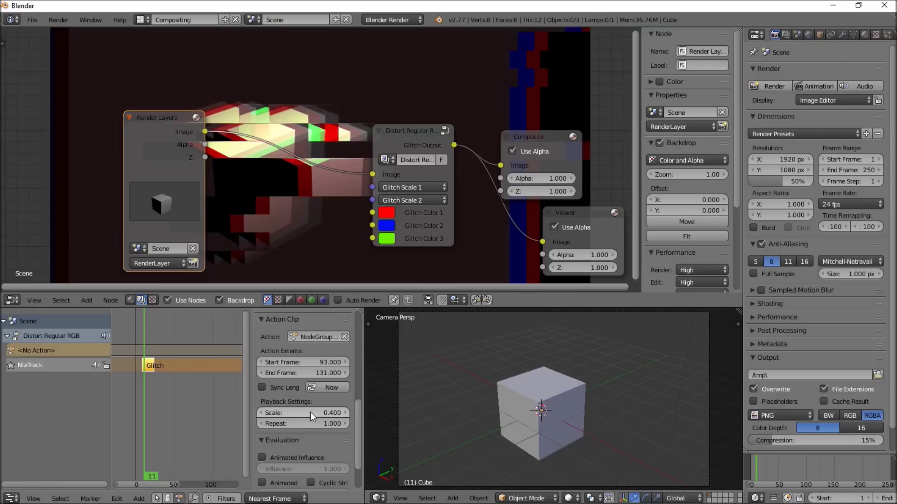
scroll(310, 412, "up", 5)
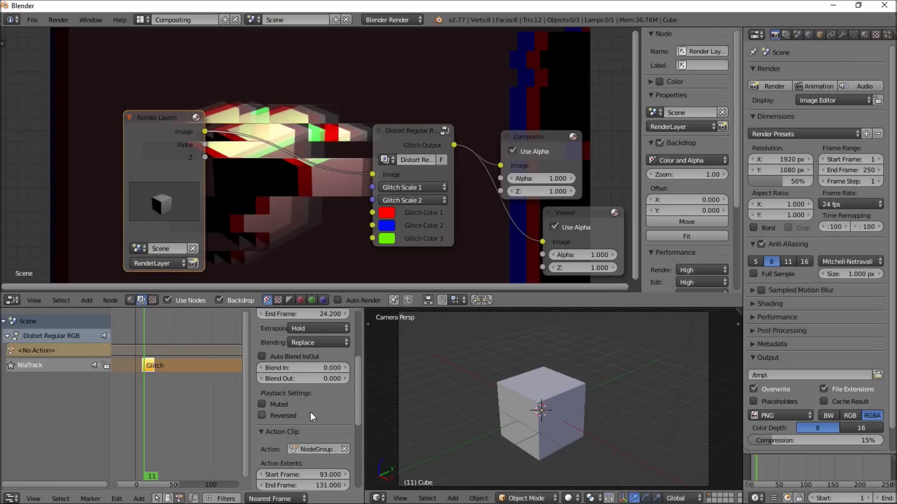
scroll(310, 412, "up", 6)
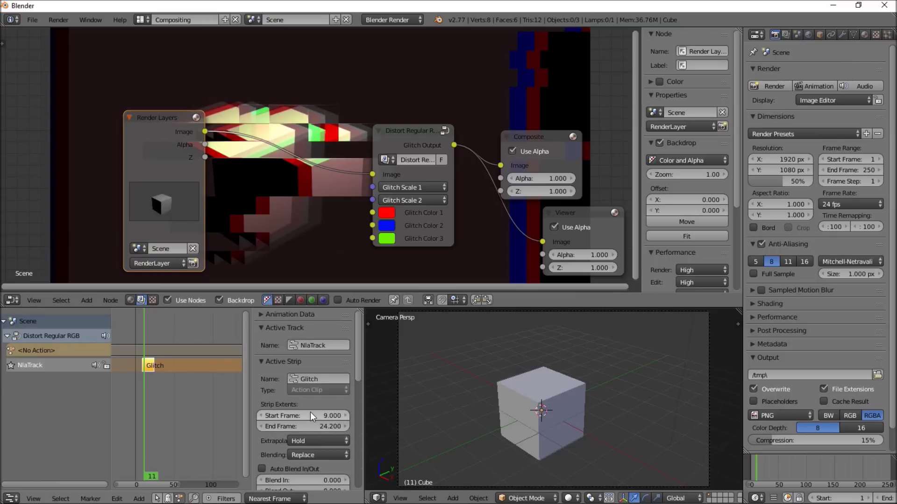
scroll(155, 378, "up", 2)
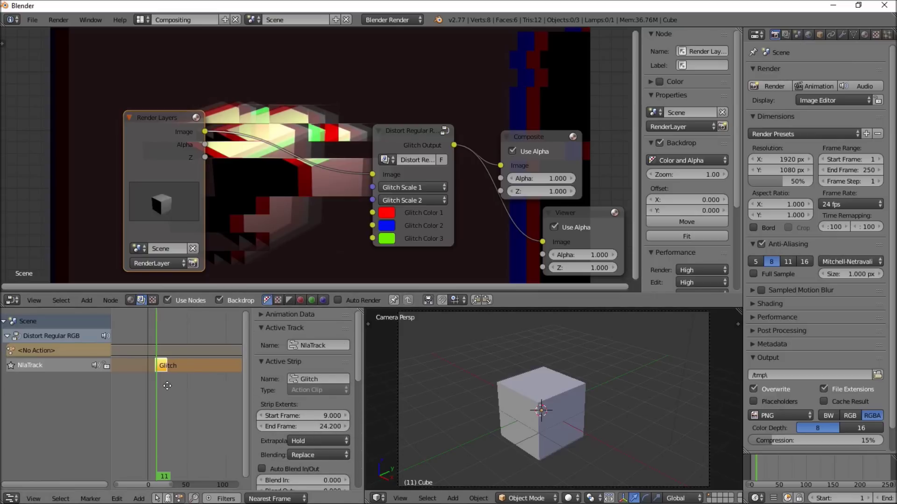
middle_click_drag(162, 389, 173, 390)
scroll(173, 390, "up", 2)
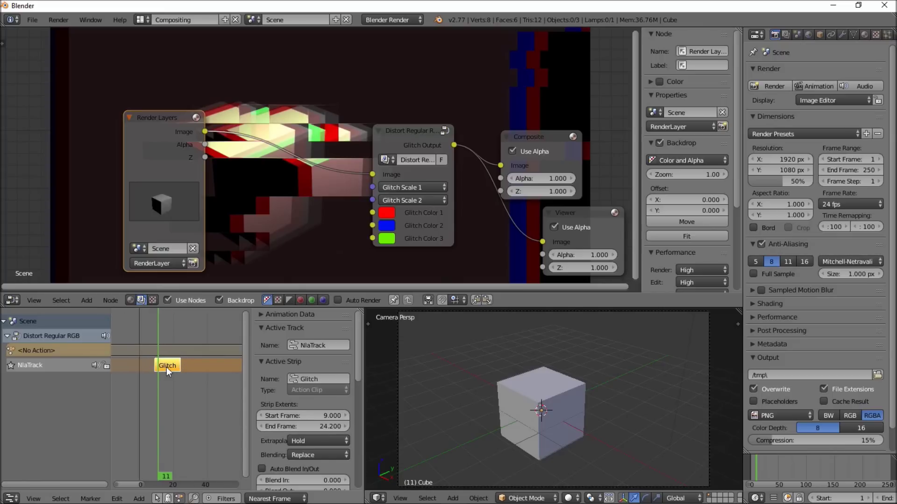
left_click(397, 229)
left_click(407, 121)
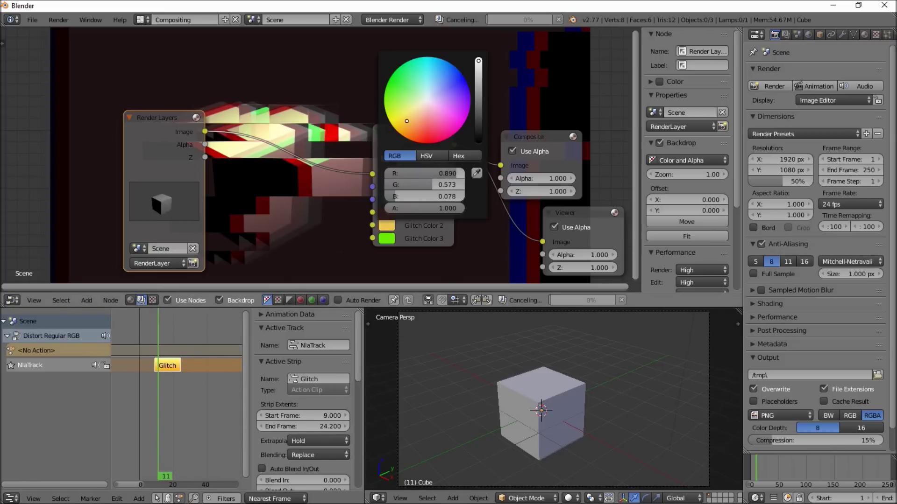
left_click_drag(407, 121, 403, 128)
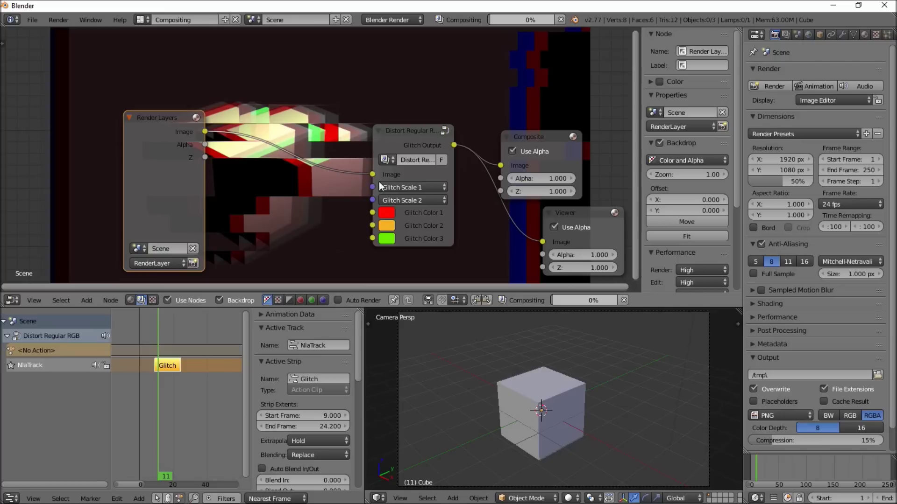
left_click(388, 220)
left_click(387, 225)
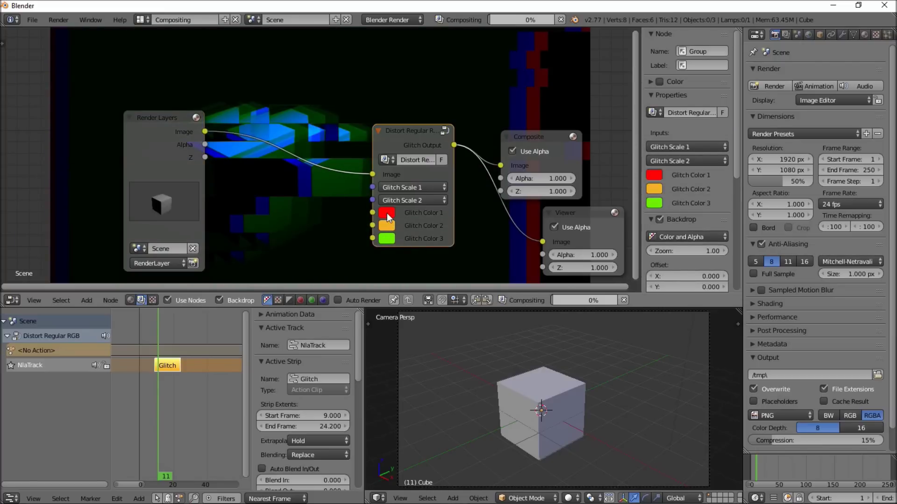
left_click(388, 225)
left_click(459, 81)
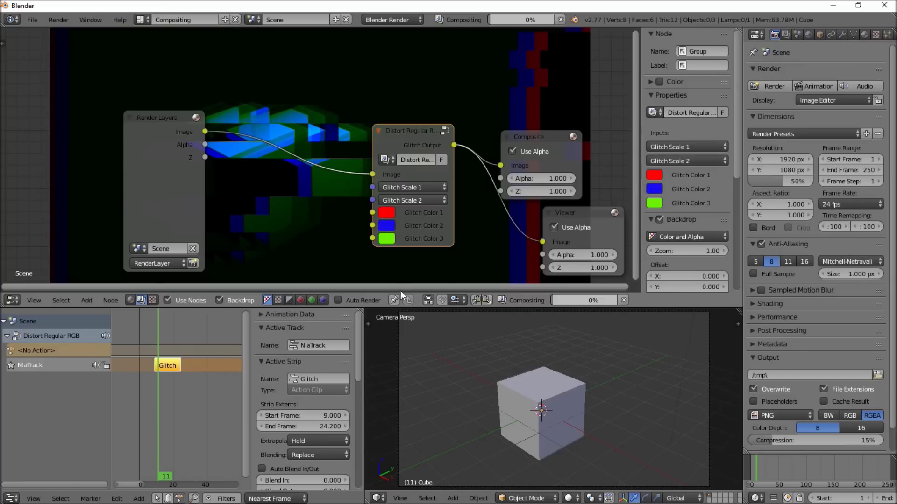
middle_click_drag(481, 184, 329, 157)
scroll(329, 158, "up", 2)
Step: Check the World tab's Horizon Color
scroll(453, 172, "down", 3)
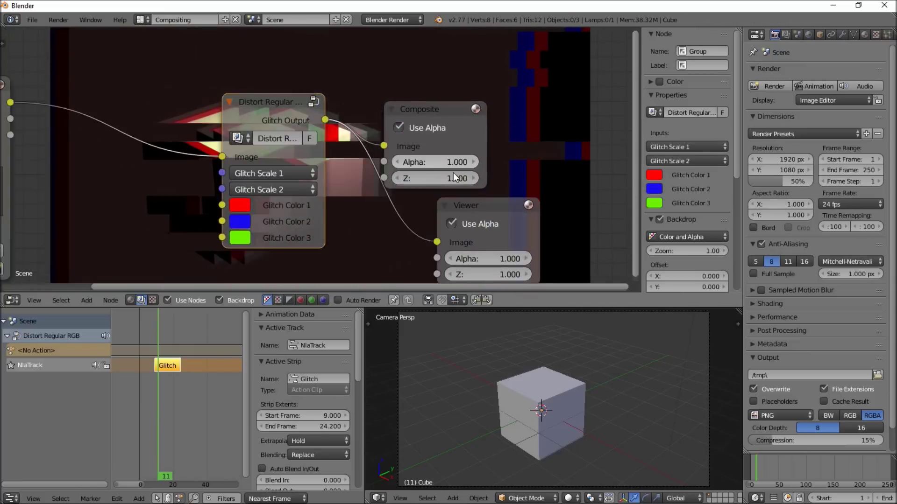
scroll(426, 181, "down", 1)
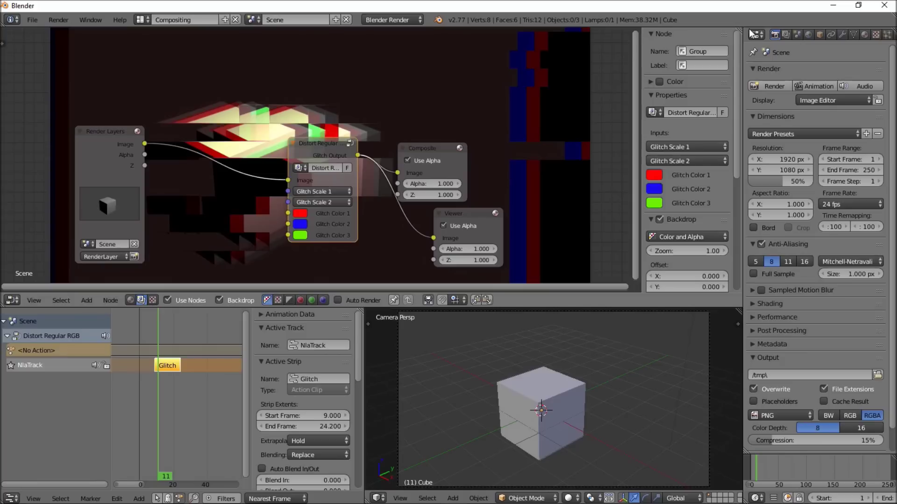
left_click(808, 35)
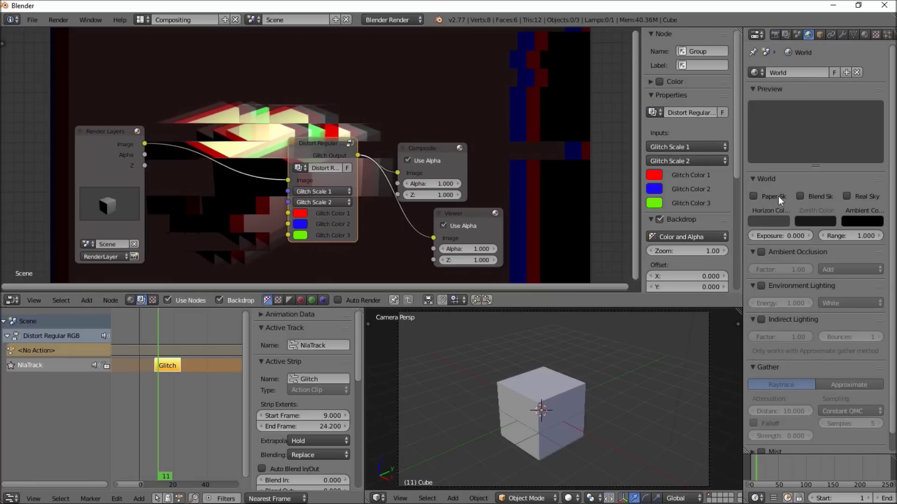
left_click(781, 221)
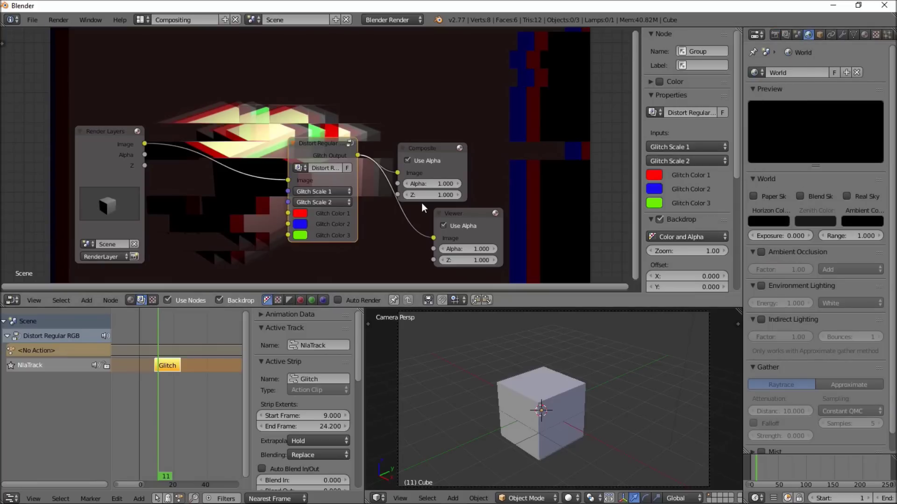
Step: Render frame 11 with F12 to see the red-green glitched cube
key("F12")
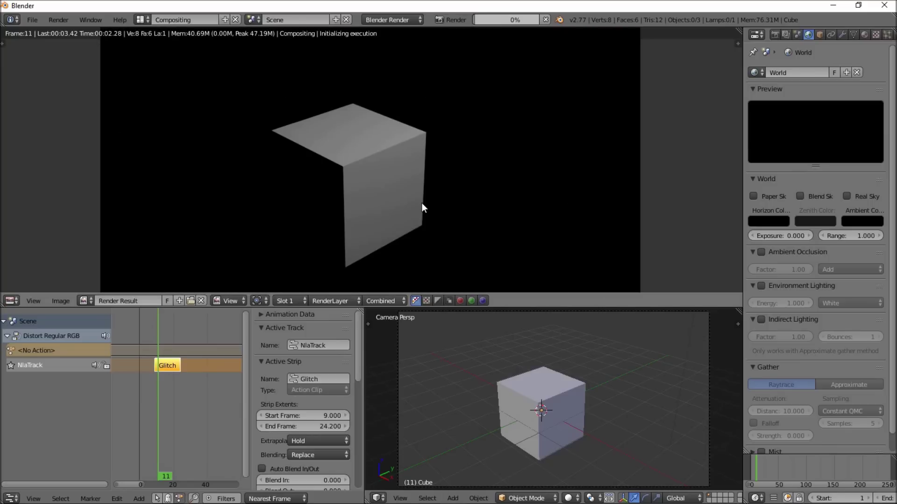
scroll(447, 218, "down", 2)
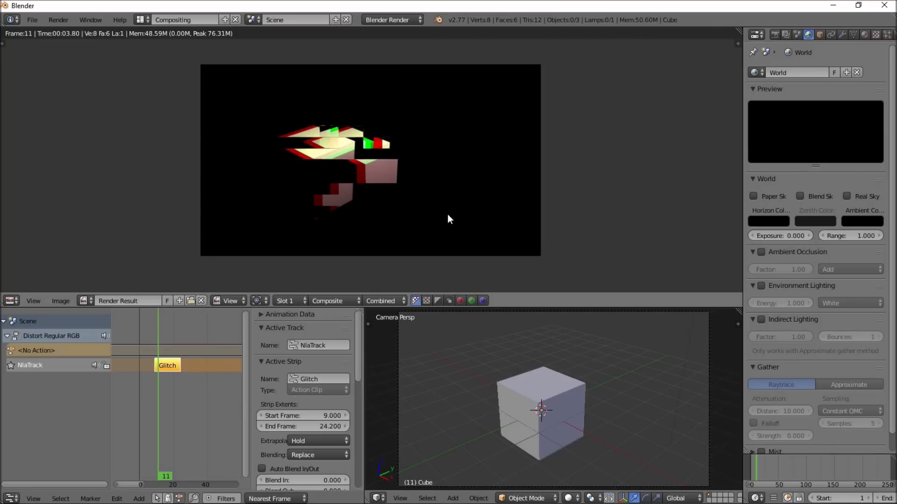
scroll(332, 164, "up", 1)
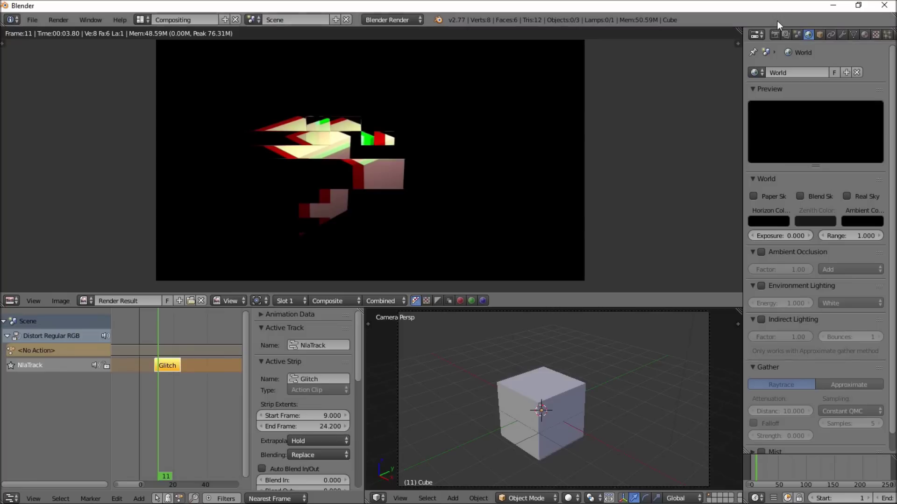
left_click(775, 34)
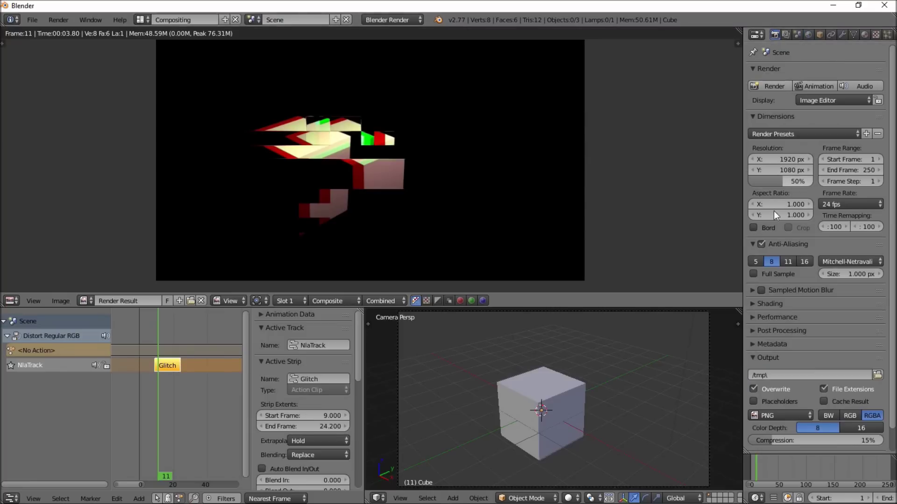
Step: Set the output format to Xvid with encoding bitrate and maximum rate both 14000
left_click(794, 415)
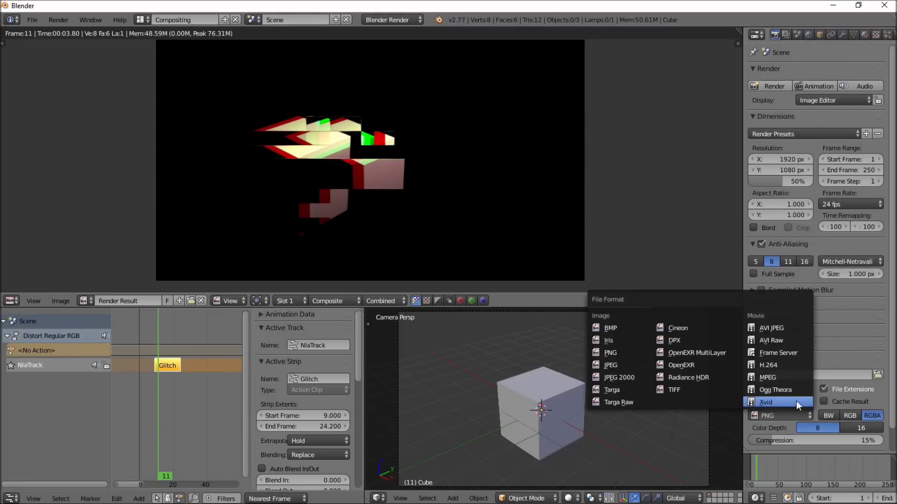
left_click(796, 400)
left_click(784, 419)
scroll(796, 400, "down", 3)
left_click(784, 399)
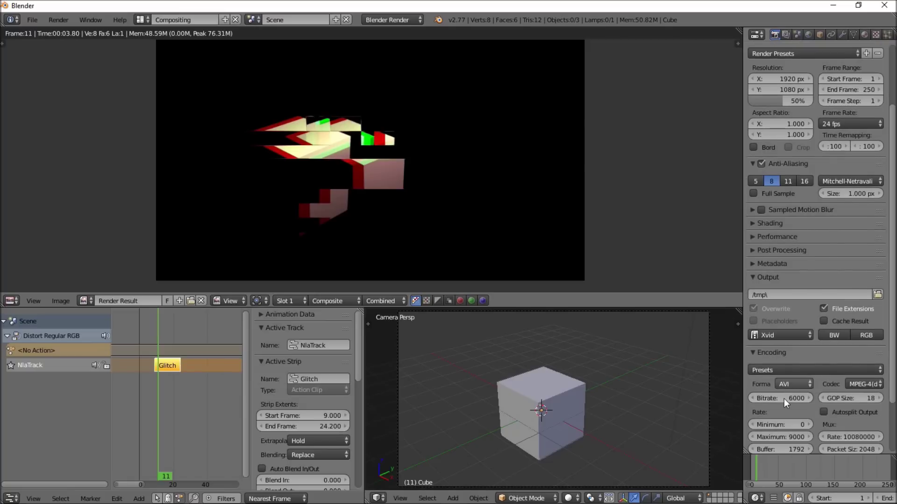
type("14000")
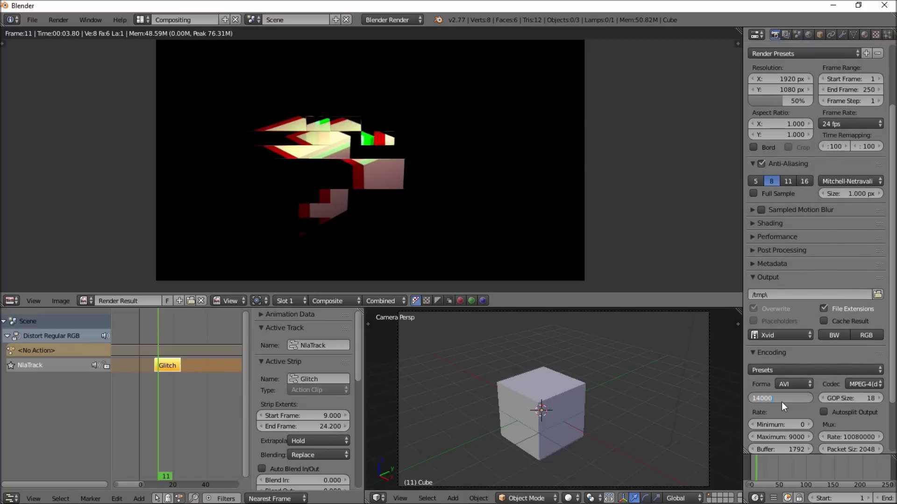
key("Return")
left_click(771, 438)
type("14000")
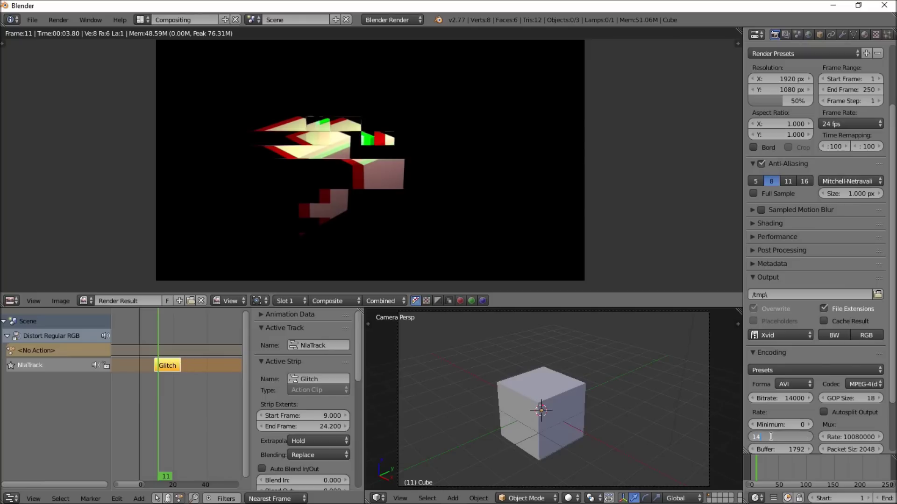
key("Return")
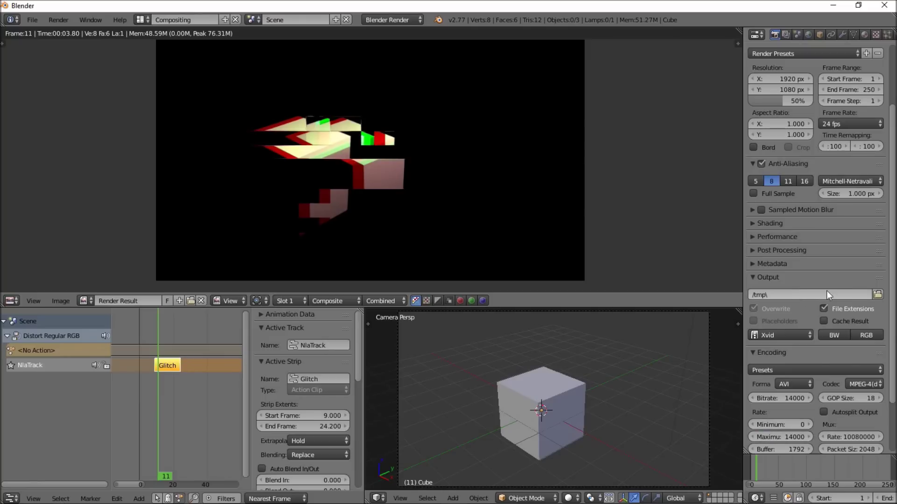
scroll(860, 329, "down", 3)
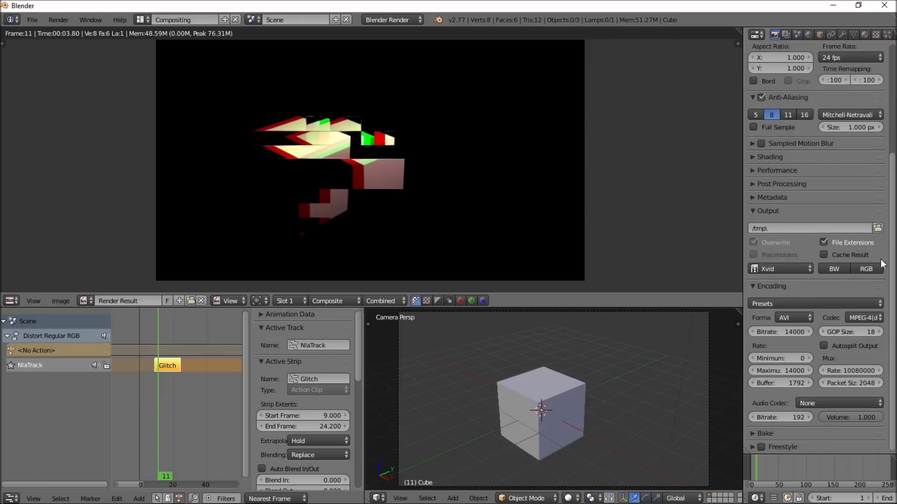
Step: Save the rendered video to the Desktop as 'DISTORT TUTORIAL VIDEO'
left_click(877, 228)
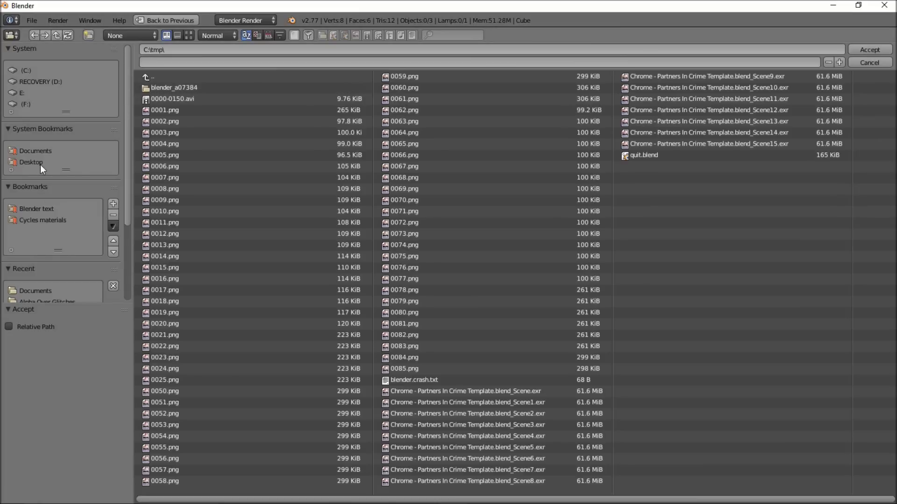
left_click(40, 163)
left_click(250, 62)
type("DISTORT TUTORIAL")
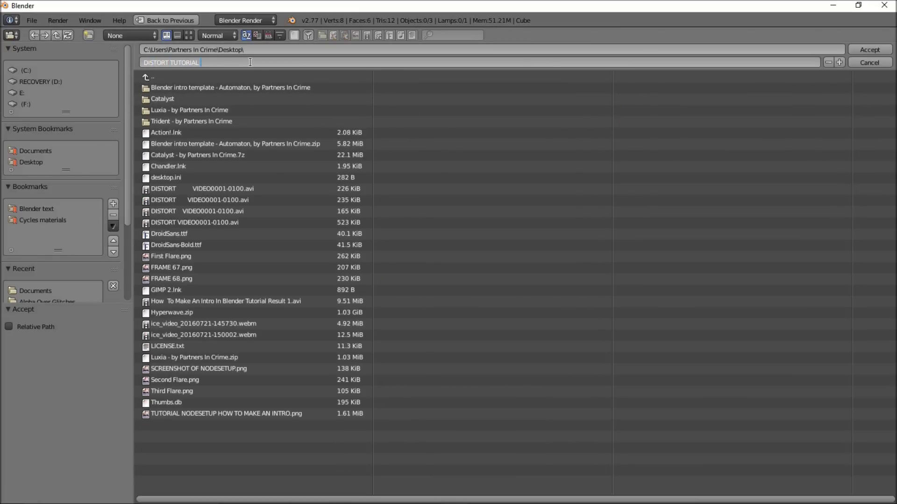
type(" VIDEO")
key("Return")
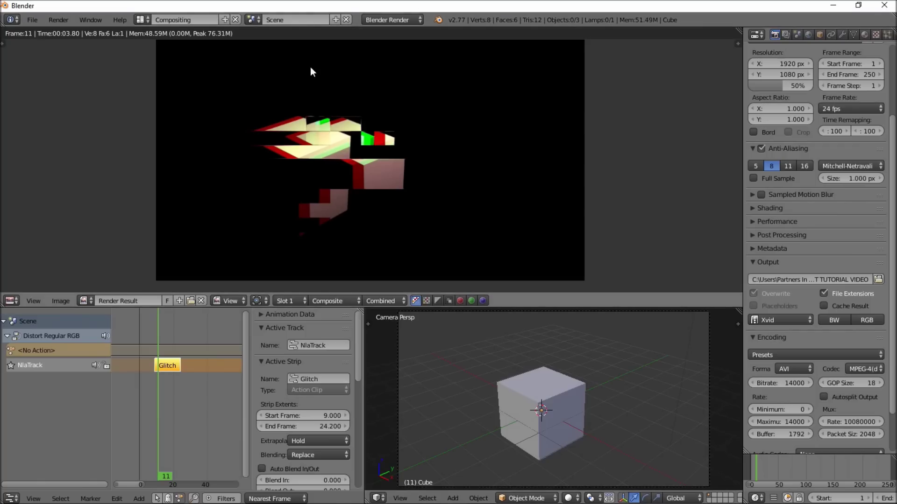